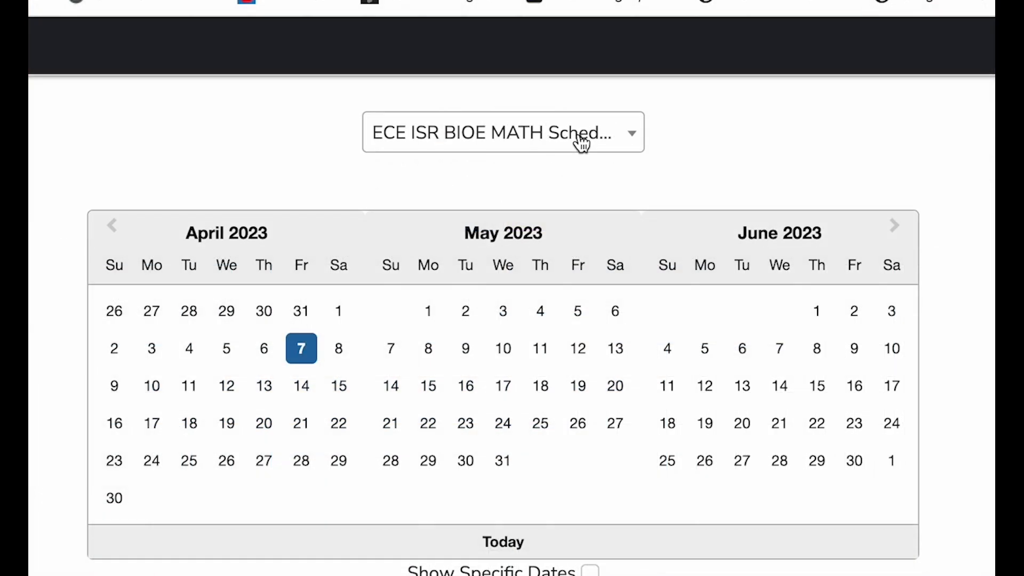
# - Switch to the Physics Astronomy Schedule and return to the ECE ISR BIOE MATH Schedule
pyautogui.click(536, 66)
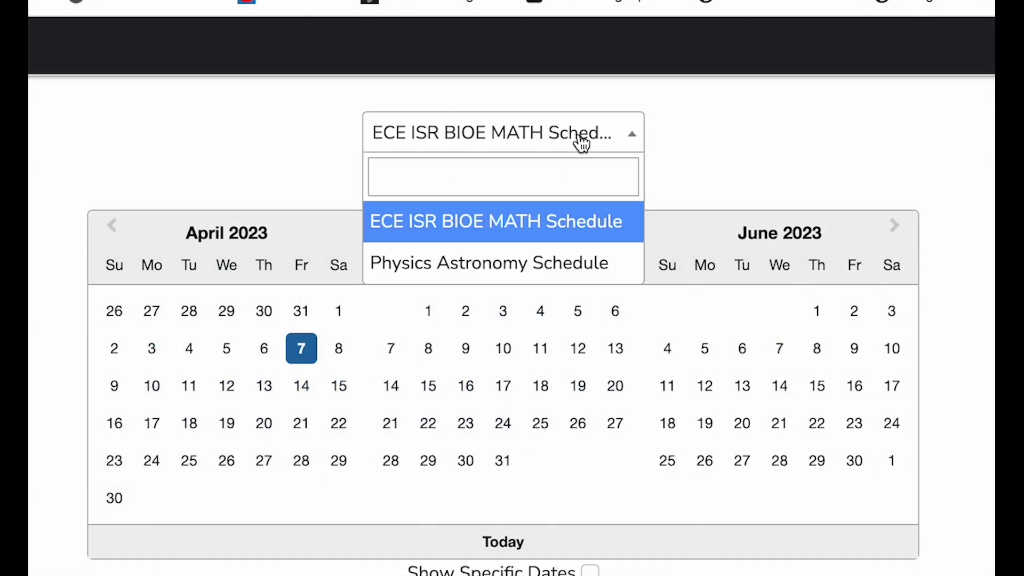
pyautogui.click(527, 272)
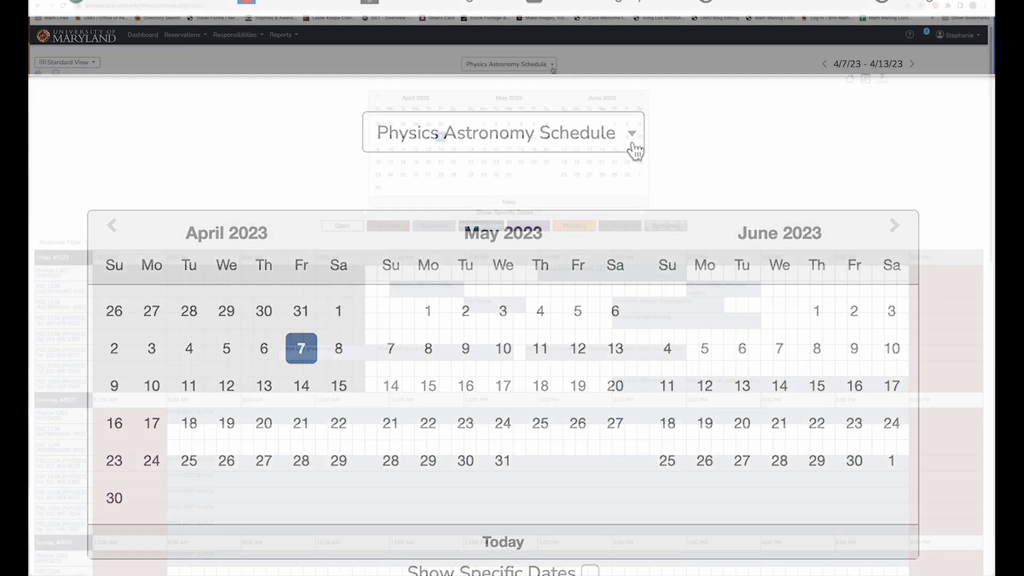
pyautogui.click(613, 134)
pyautogui.click(526, 95)
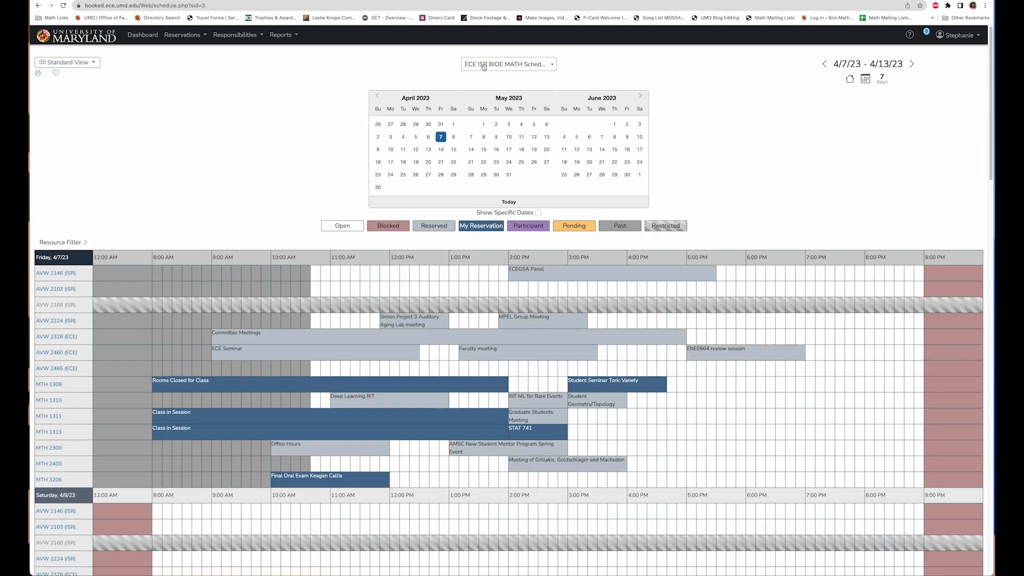
# - Start a new reservation for room MTH 3206 on June 1, 2023 from 10:00 AM to 11:00 AM
pyautogui.click(614, 124)
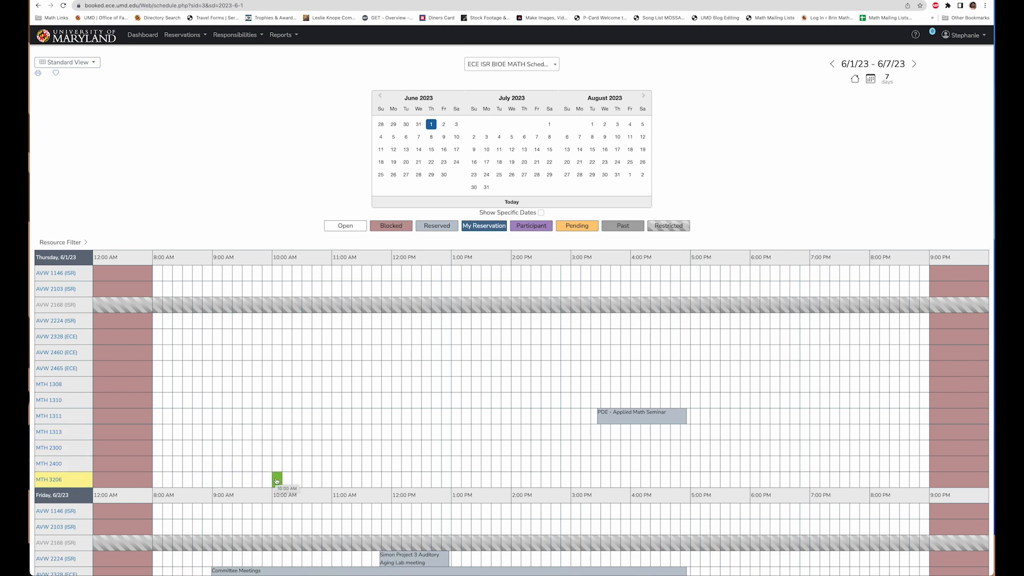
pyautogui.scroll(-4, 277, 481)
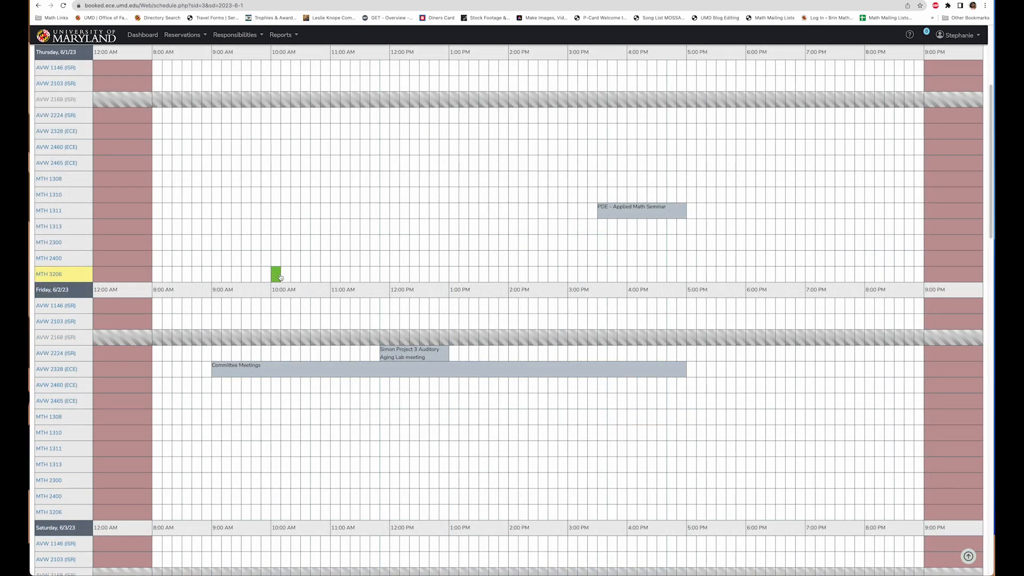
pyautogui.moveTo(280, 276); pyautogui.dragTo(332, 277)
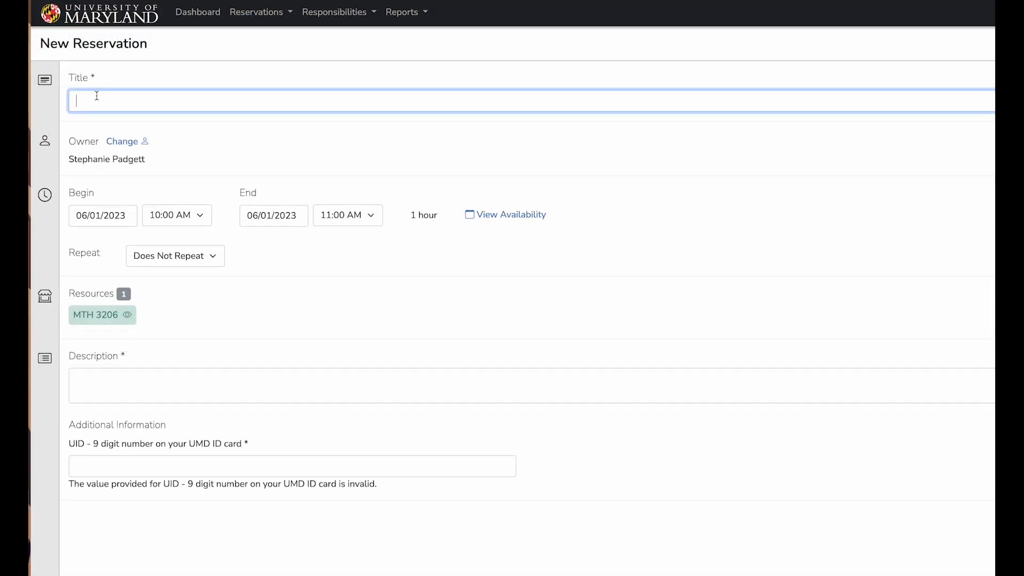
# - Title the reservation "Test Seminar" and check the room's availability for that day
pyautogui.write('Test Seminar')
pyautogui.click(485, 216)
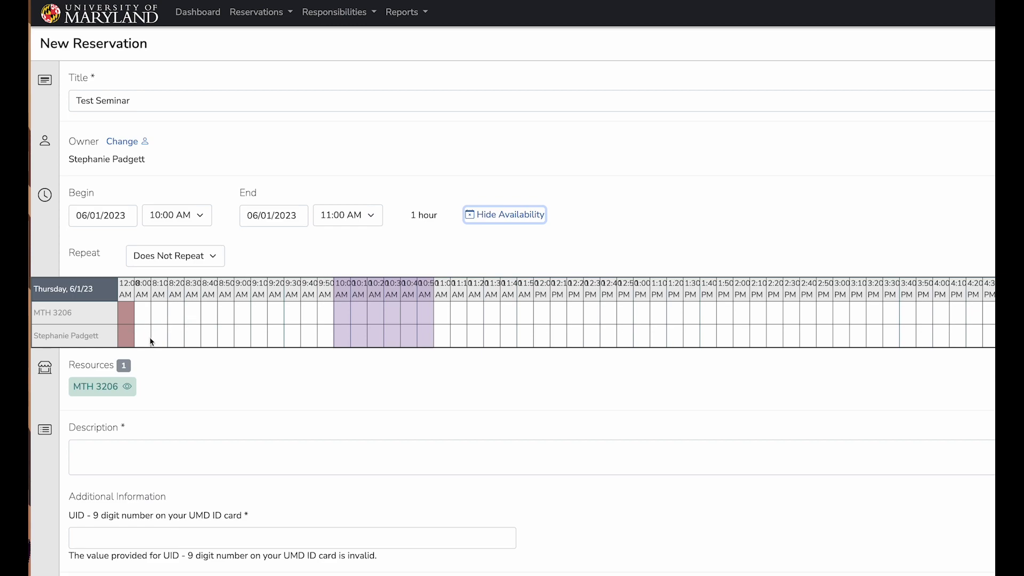
pyautogui.click(501, 219)
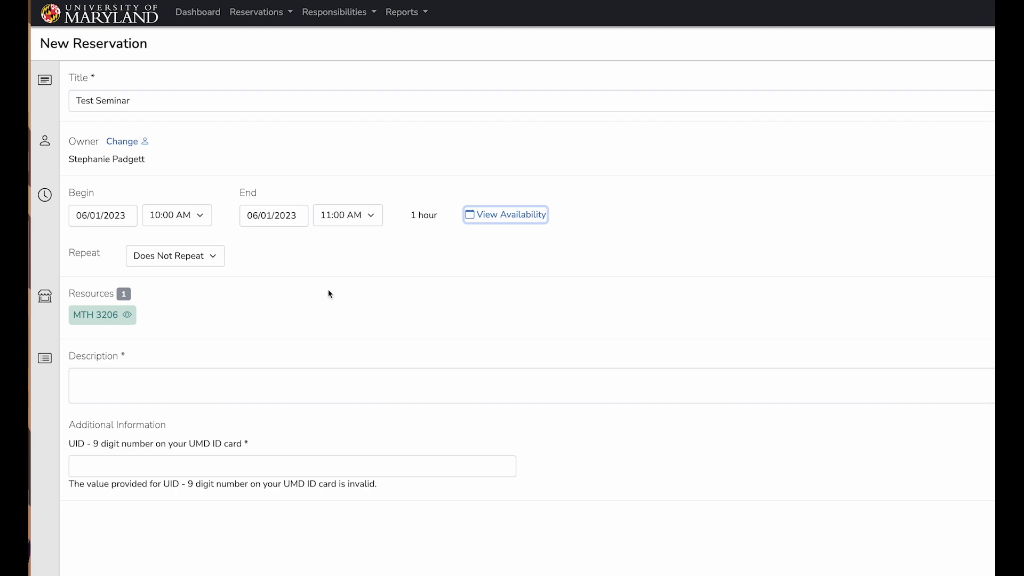
# - Make the reservation repeat weekly on Thursdays until 09/11/2023
pyautogui.click(219, 262)
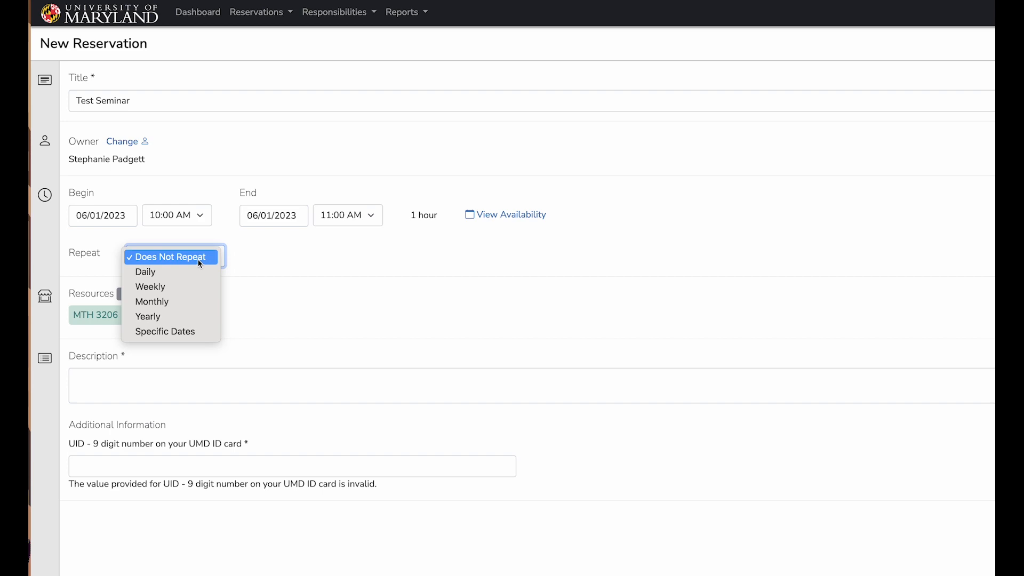
pyautogui.click(156, 289)
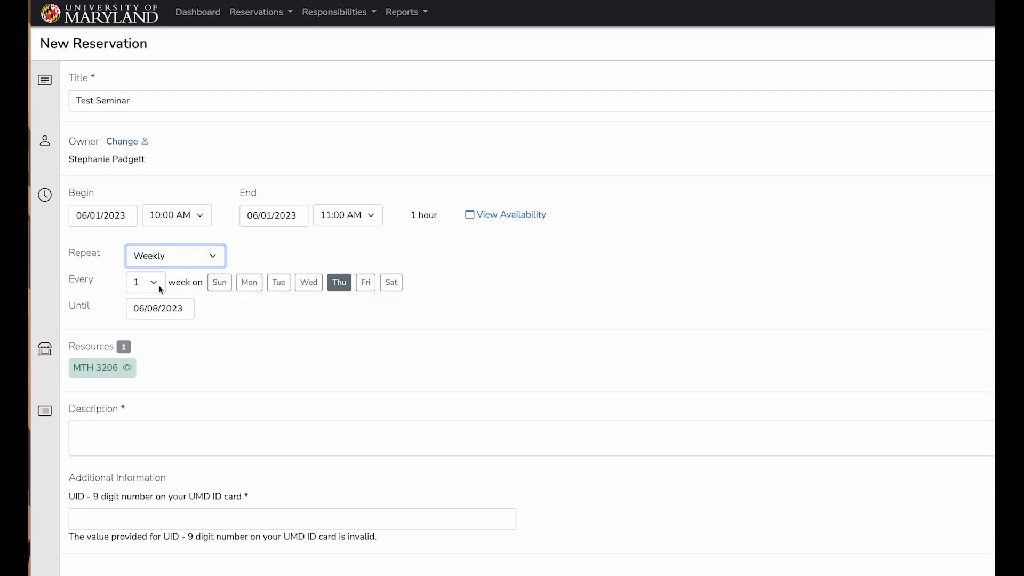
pyautogui.click(188, 309)
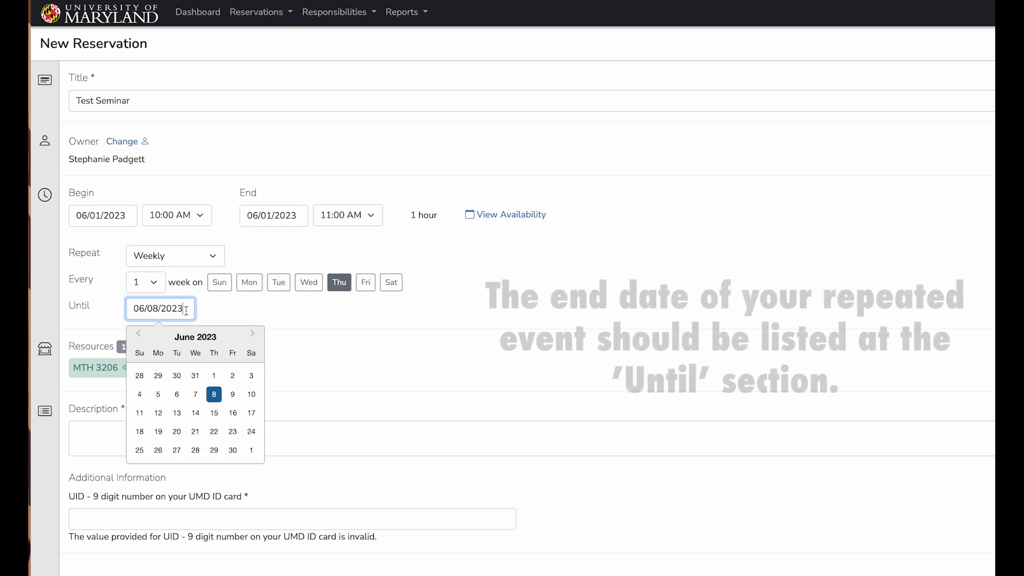
pyautogui.click(252, 334)
pyautogui.click(252, 334)
pyautogui.click(252, 334)
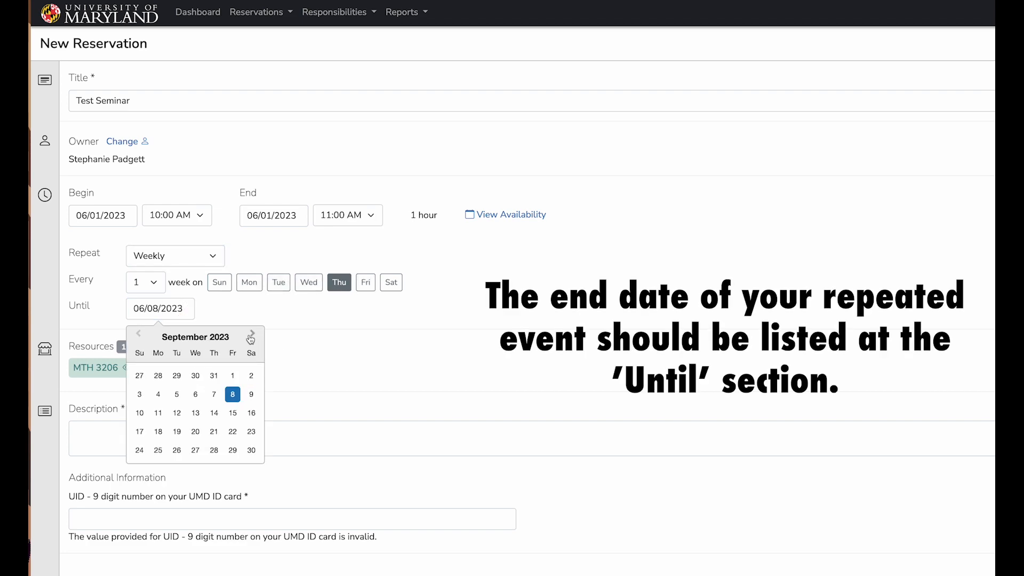
pyautogui.click(158, 413)
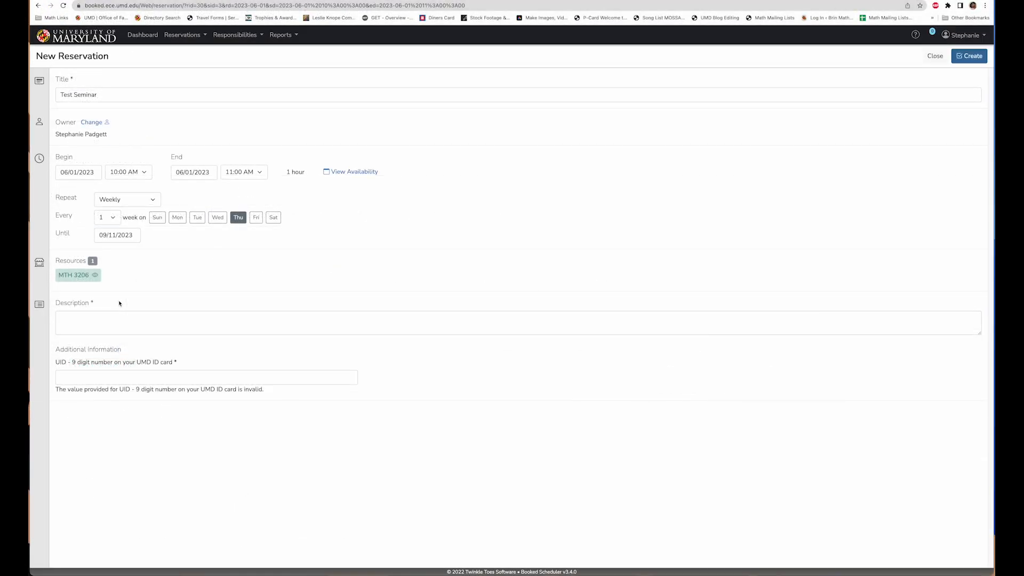
# - Fill the description with "Test Contact. Person", the contact's e-mail and the note "This is just a test. Nothing too serious"
pyautogui.click(105, 317)
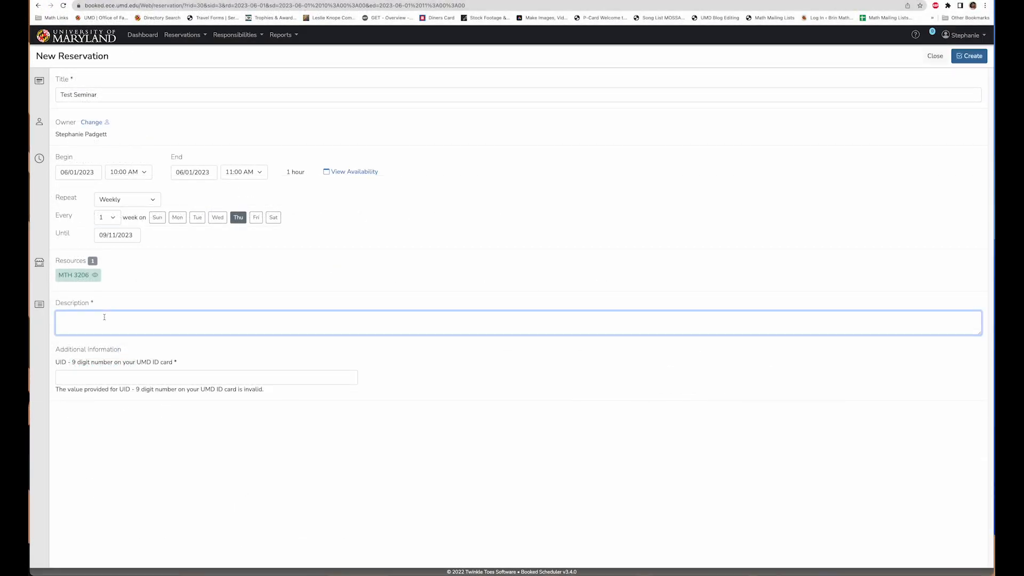
pyautogui.write('Test Contact. Person')
pyautogui.write('- Test@umd.edu')
pyautogui.write('- This si is just a test. Nothing too serious')
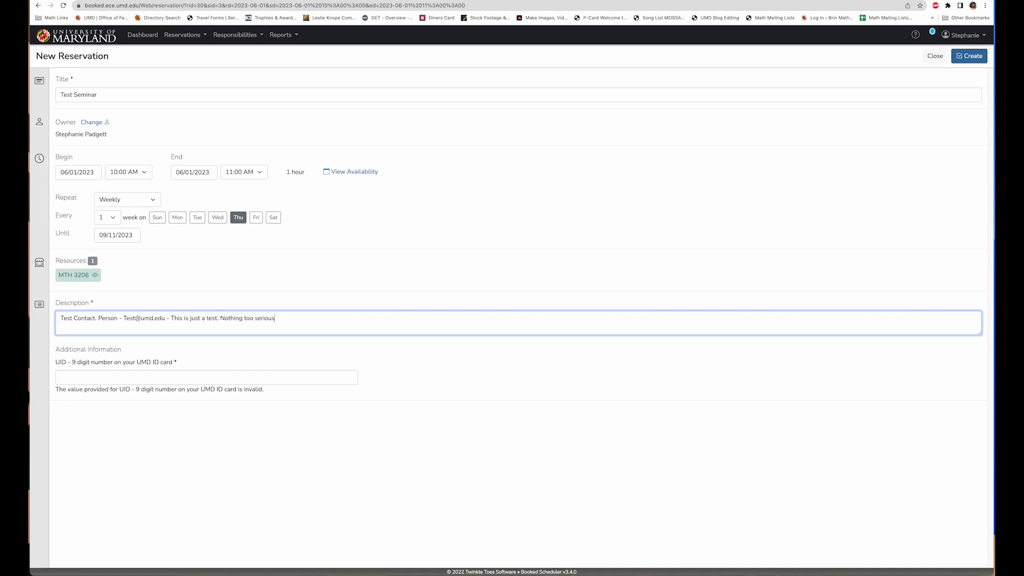
# - Enter the nine-digit UID from the UMD ID card and create the Test Seminar reservation
pyautogui.click(136, 376)
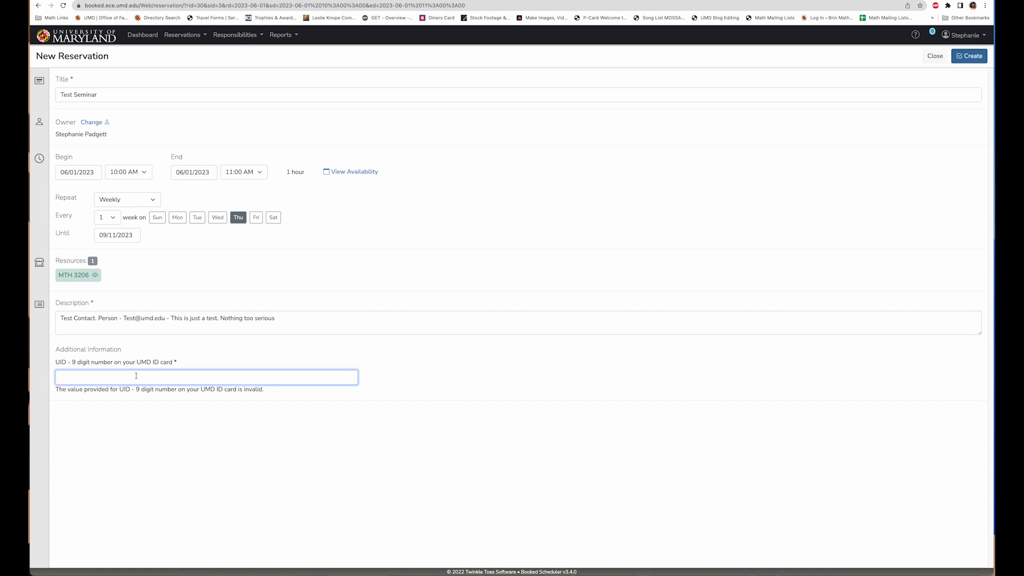
pyautogui.write('112')
pyautogui.press('BackSpace')
pyautogui.write('6225090')
pyautogui.click(969, 56)
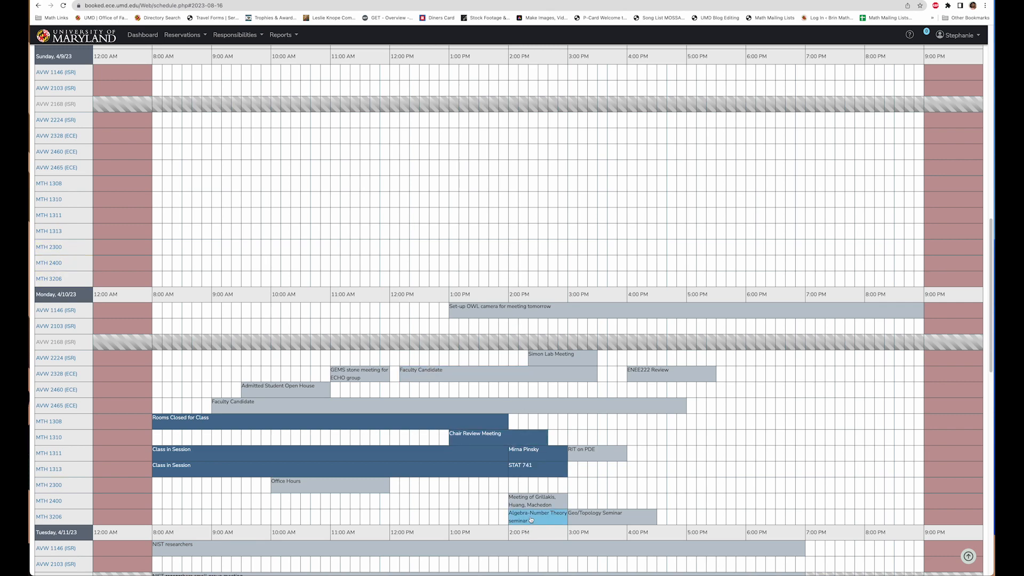
# - Start a reservation titled "Test Booking" for room MTH 3206 on 04/09/2023 from 2:00 PM to 3:00 PM
pyautogui.moveTo(543, 514)
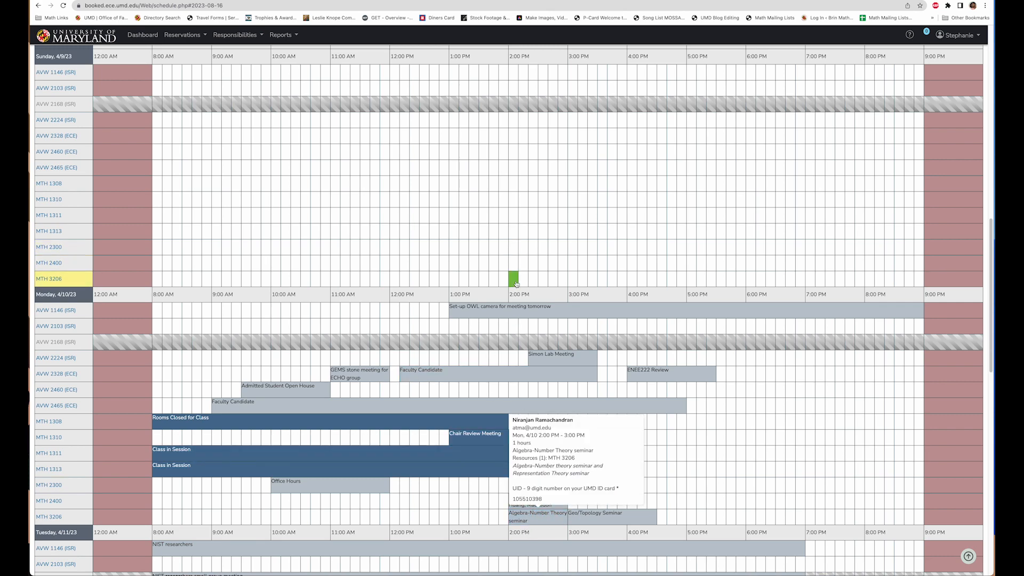
pyautogui.moveTo(516, 283); pyautogui.dragTo(562, 283)
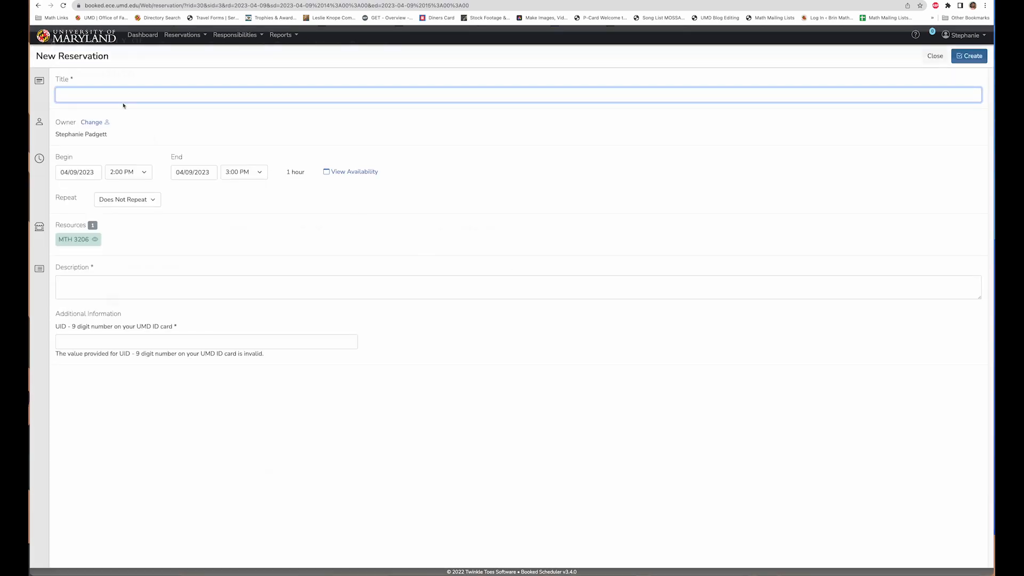
pyautogui.write('Test')
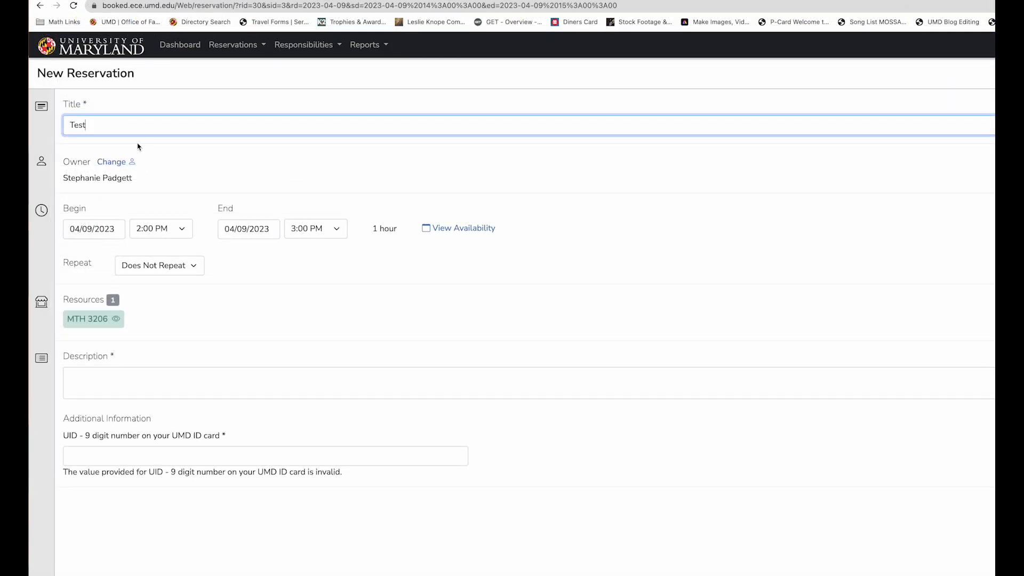
pyautogui.write(' R')
pyautogui.press('BackSpace')
pyautogui.write('Bookiung')
pyautogui.press('BackSpace')
pyautogui.press('BackSpace')
pyautogui.press('BackSpace')
pyautogui.write('ng')
# - Make the Test Booking reservation repeat daily, every 1 day, until 04/12/2023
pyautogui.click(160, 269)
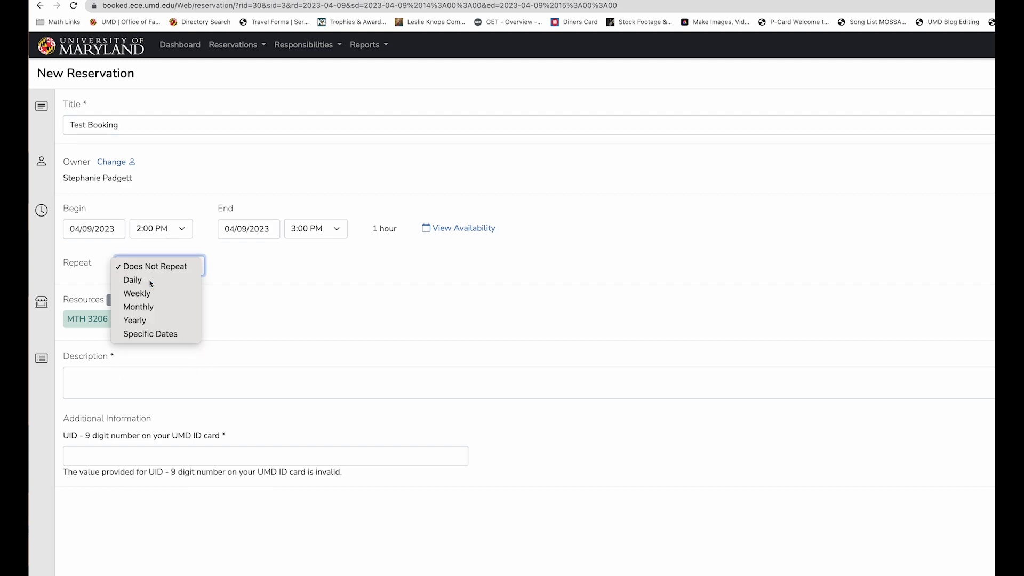
pyautogui.click(149, 281)
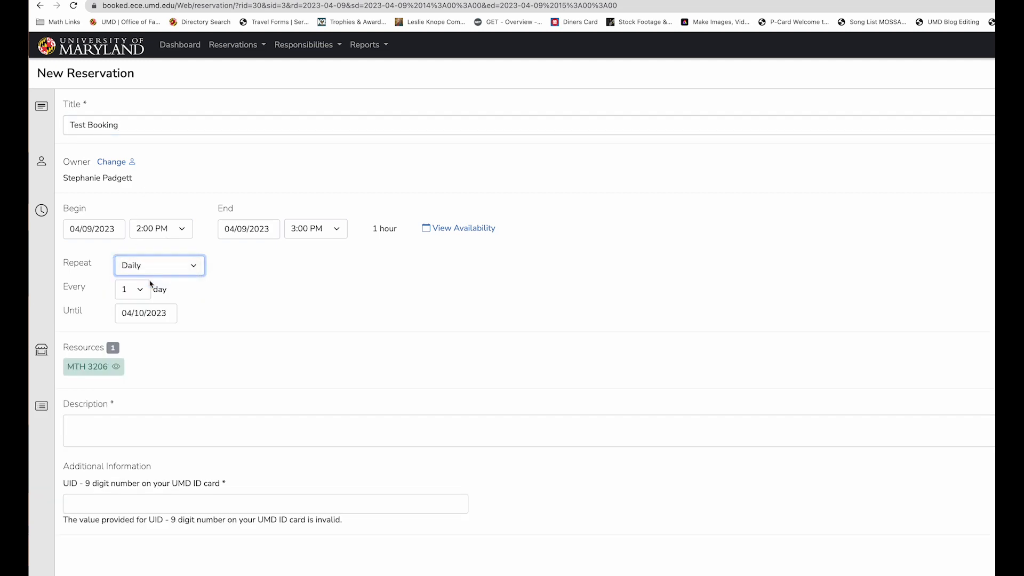
pyautogui.click(156, 313)
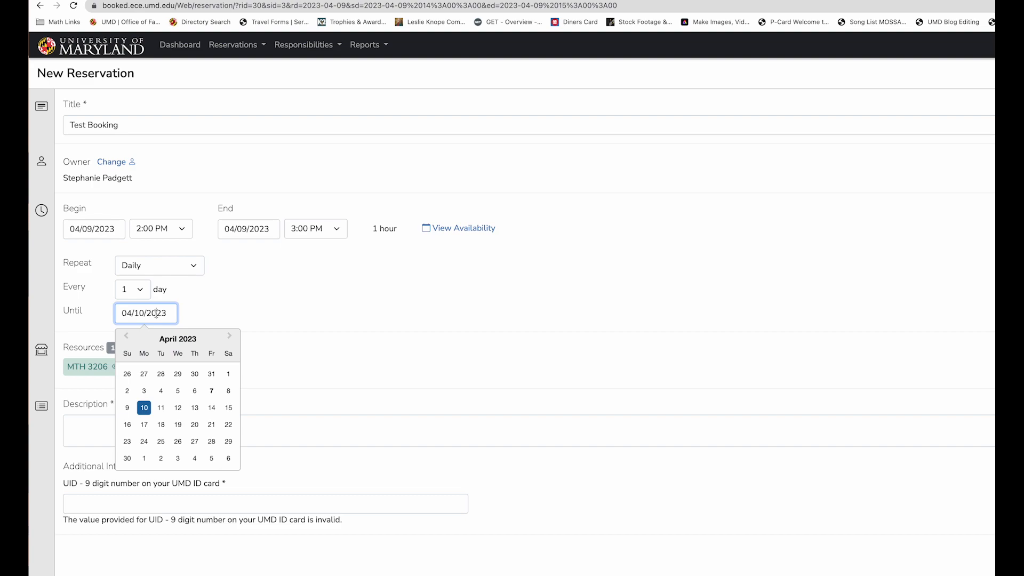
pyautogui.click(177, 409)
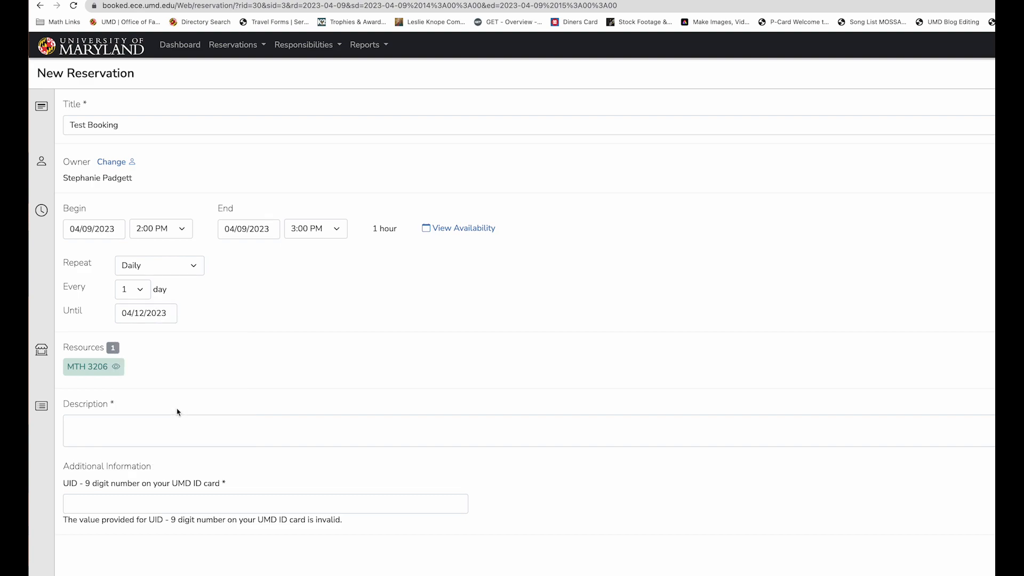
# - Enter "Test Booking" as the reservation's description
pyautogui.click(109, 426)
pyautogui.write('Te')
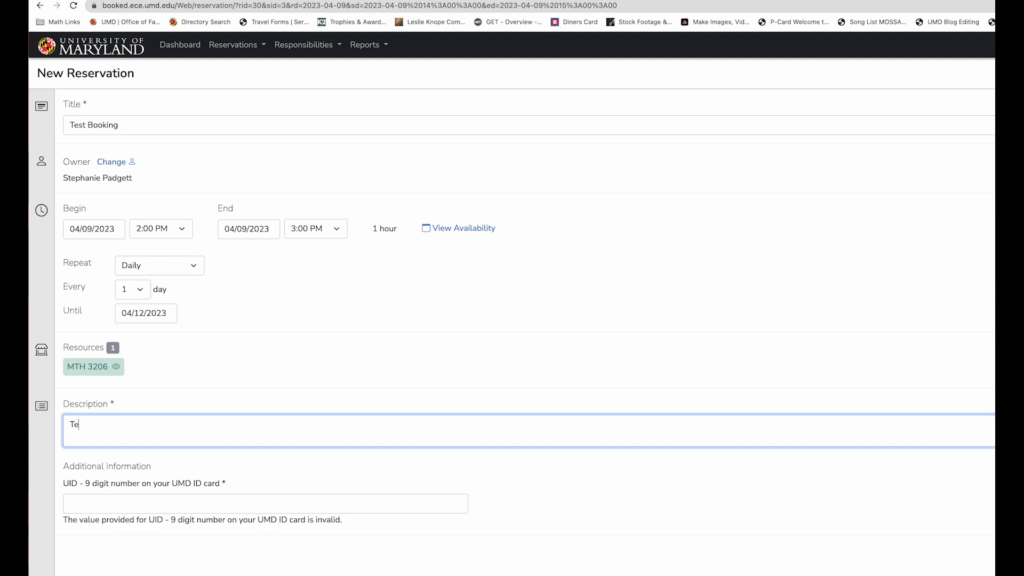
pyautogui.write('st Booking')
# - Enter the nine-digit UID, try to create the daily reservation, and review any conflicting dates
pyautogui.press('Tab')
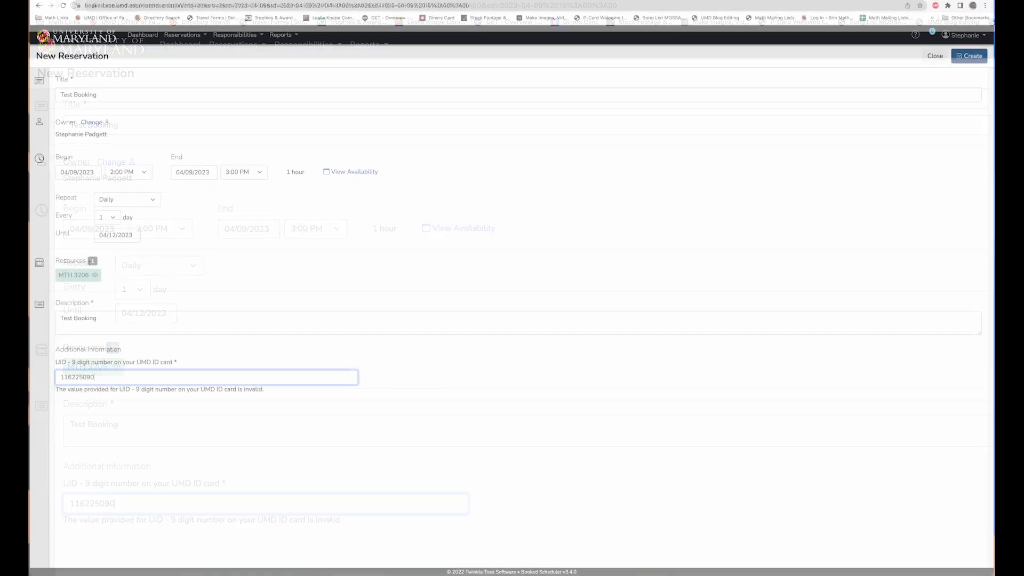
pyautogui.click(969, 56)
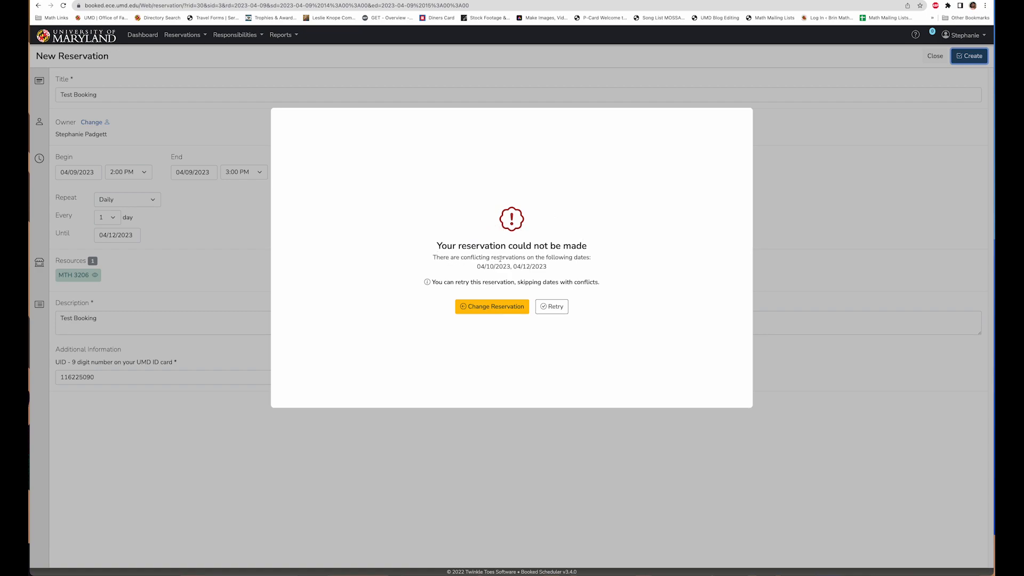
pyautogui.moveTo(477, 266); pyautogui.dragTo(554, 273)
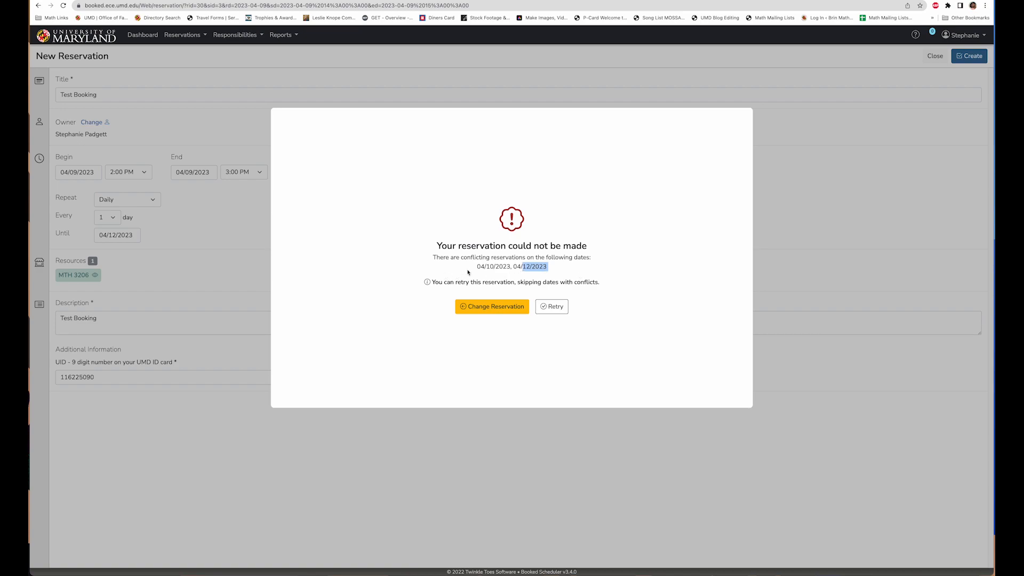